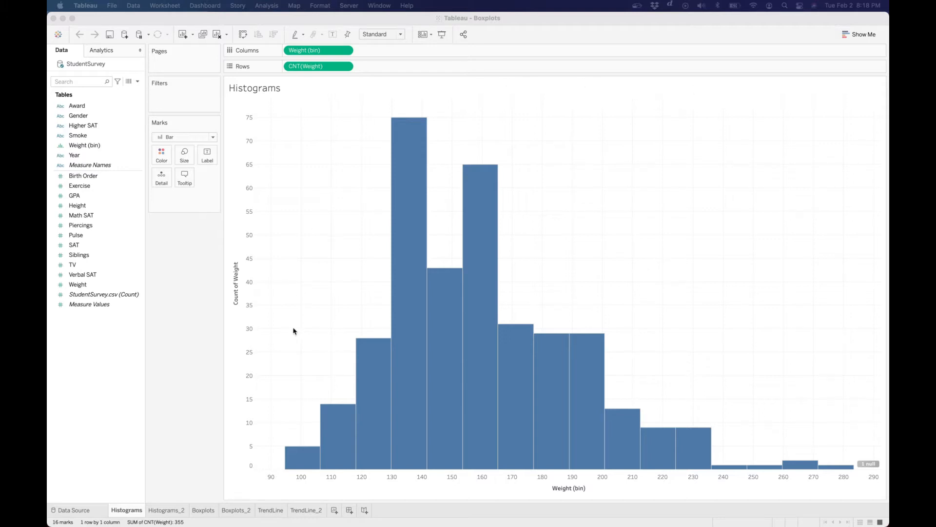
# - Review the finished example charts on the Boxplots, TrendLine and Histograms sheets
pyautogui.click(203, 511)
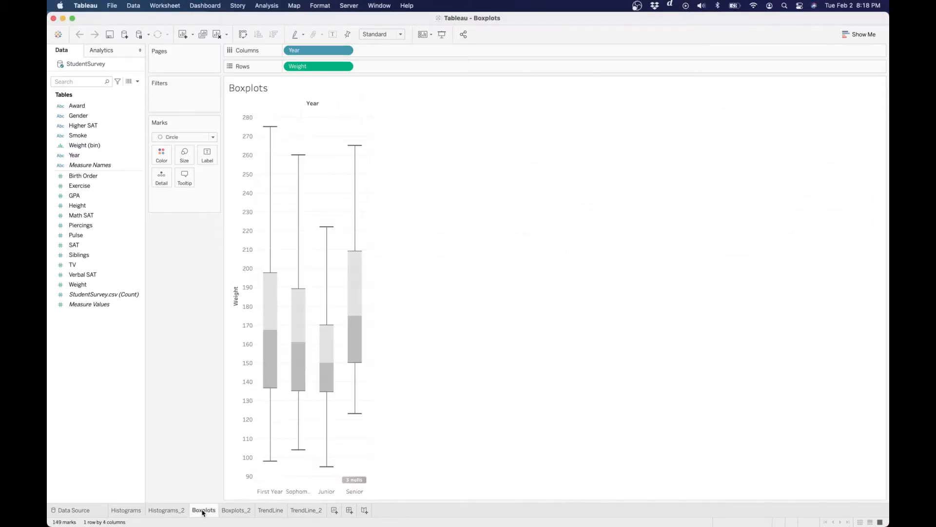
pyautogui.click(271, 510)
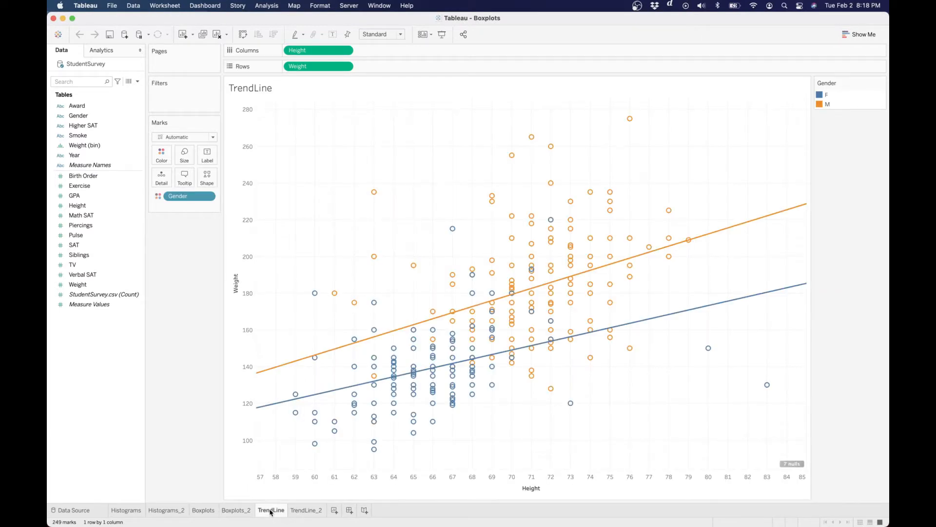
pyautogui.click(125, 511)
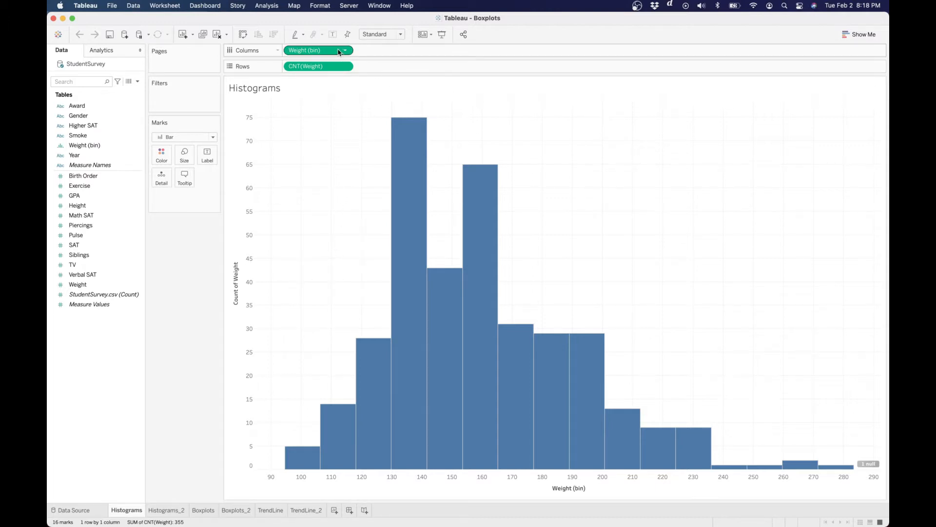
pyautogui.moveTo(420, 299)
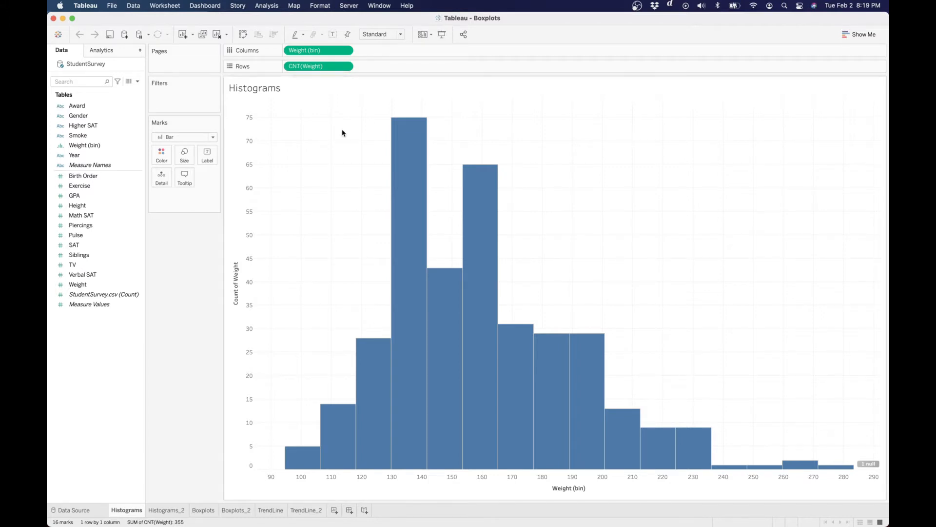
# - On the Histograms_2 sheet, create a bin field from Weight named Weight (bin) 2 with a bin size of 10
pyautogui.click(167, 510)
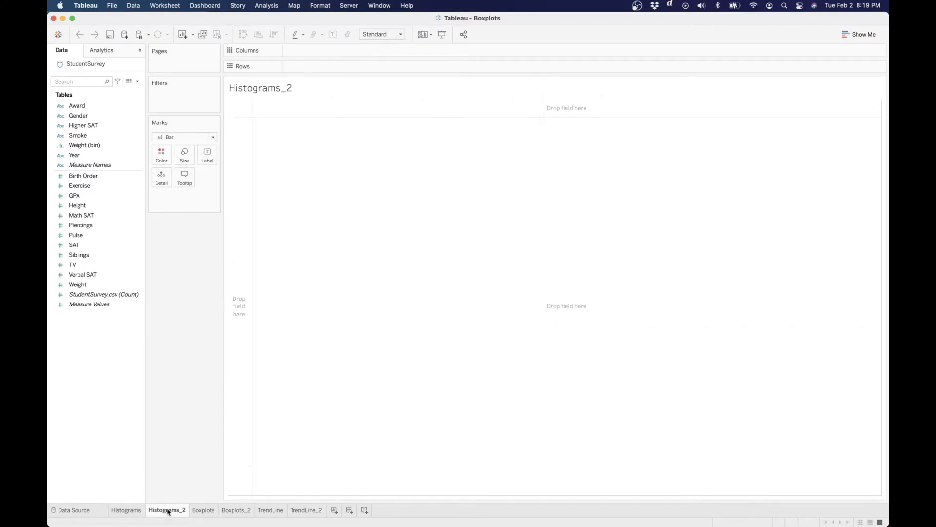
pyautogui.click(81, 285)
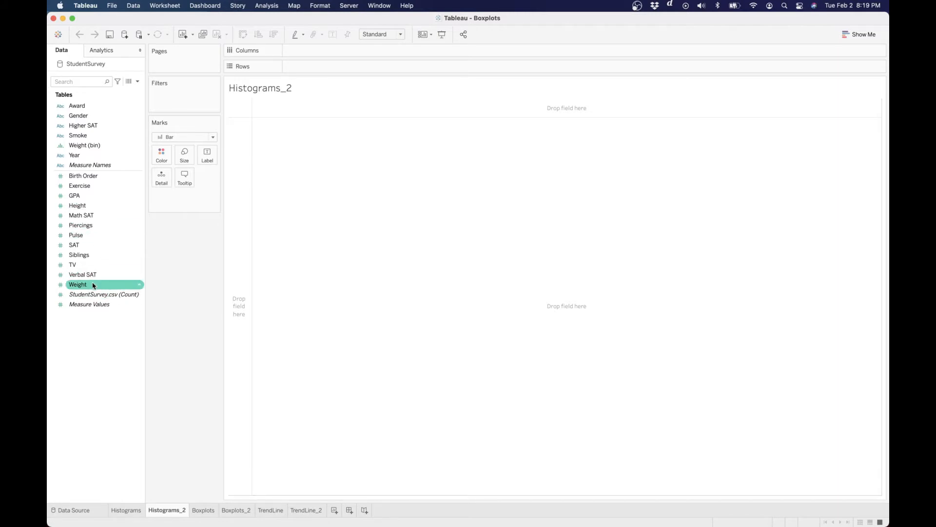
pyautogui.click(139, 285)
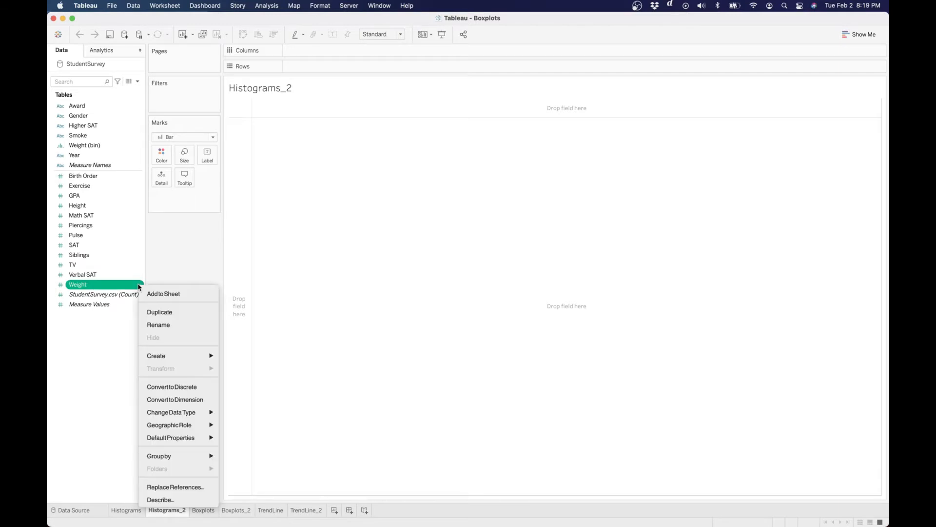
pyautogui.moveTo(163, 358)
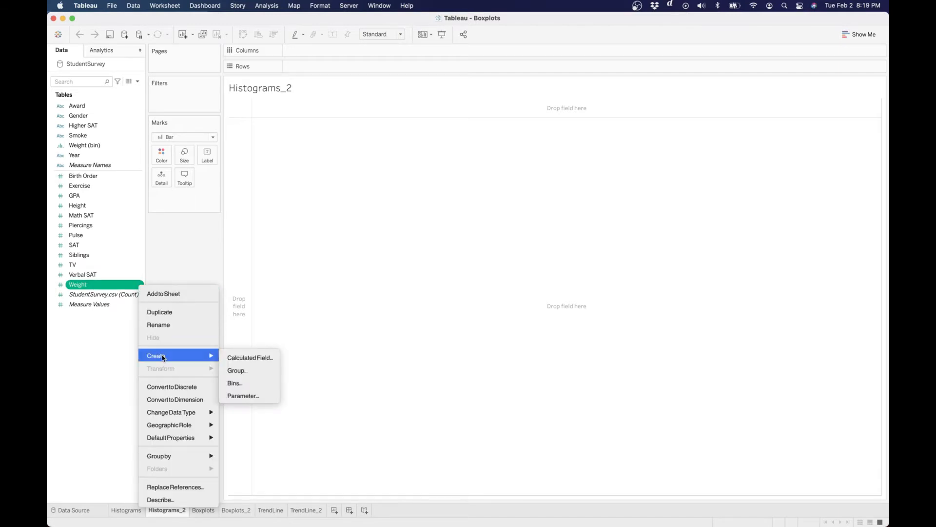
pyautogui.click(244, 383)
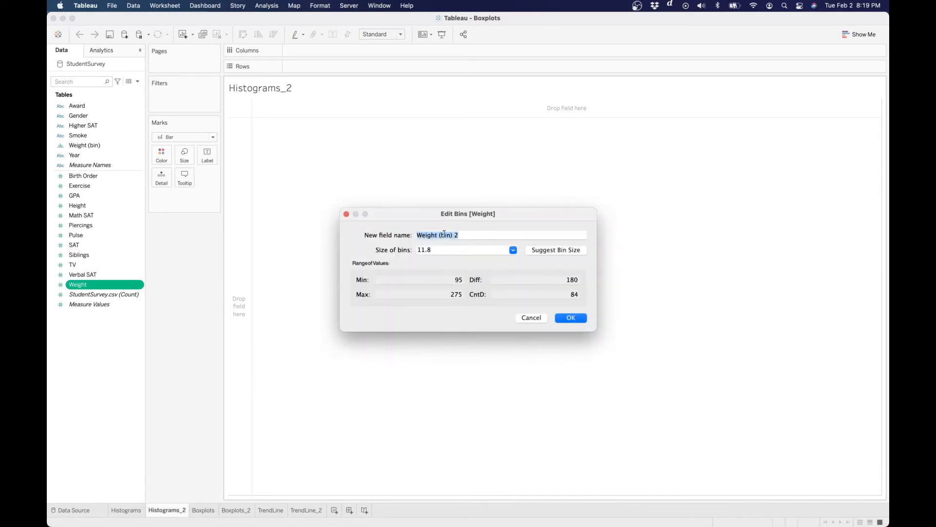
pyautogui.click(464, 235)
pyautogui.click(486, 249)
pyautogui.press('BackSpace')
pyautogui.press('BackSpace')
pyautogui.press('BackSpace')
pyautogui.press('BackSpace')
pyautogui.write('10')
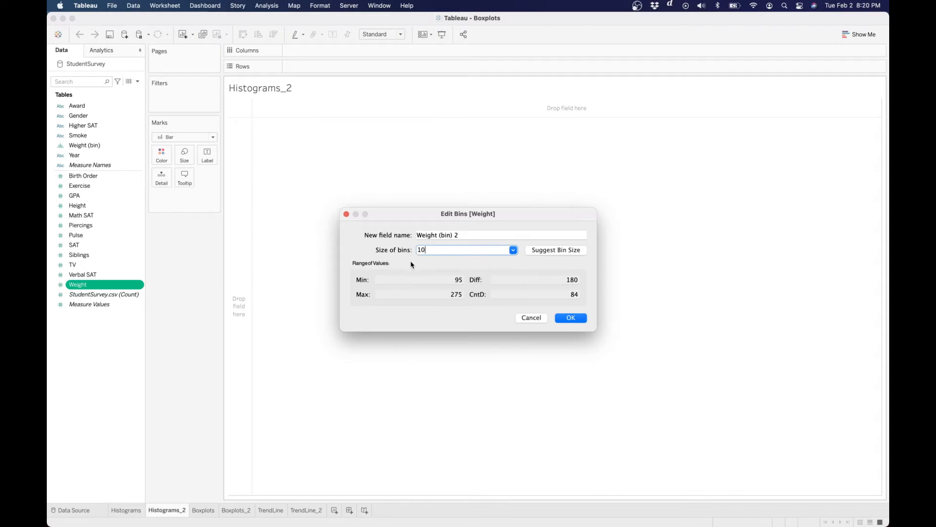
pyautogui.click(568, 323)
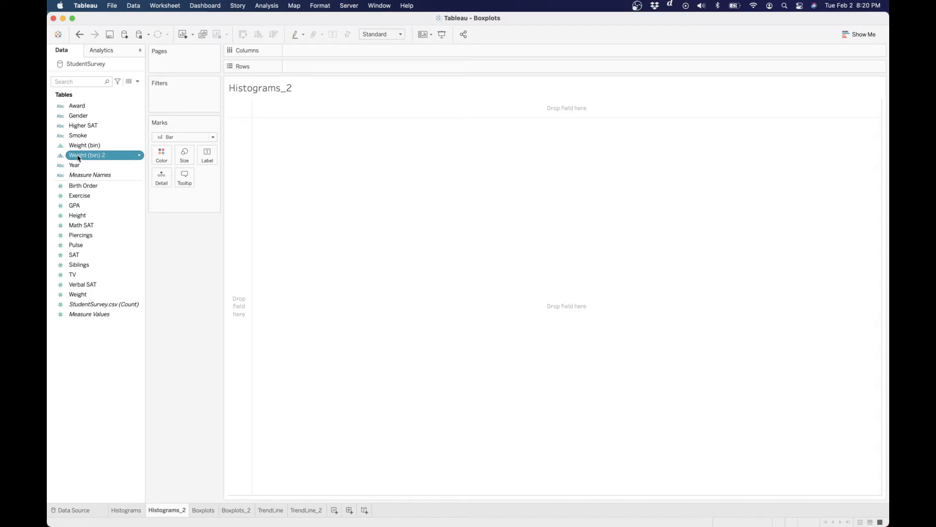
# - Build a histogram with Weight (bin) 2 as a continuous field on columns and the count of Weight on rows
pyautogui.moveTo(78, 158); pyautogui.dragTo(361, 55)
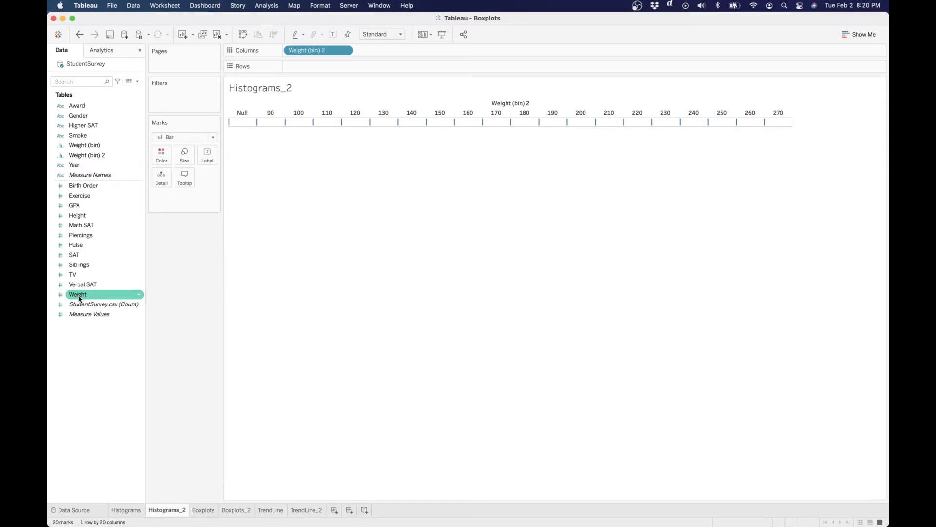
pyautogui.moveTo(80, 299)
pyautogui.mouseDown()
pyautogui.moveTo(254, 254)
pyautogui.moveTo(314, 117)
pyautogui.moveTo(316, 72)
pyautogui.mouseUp()
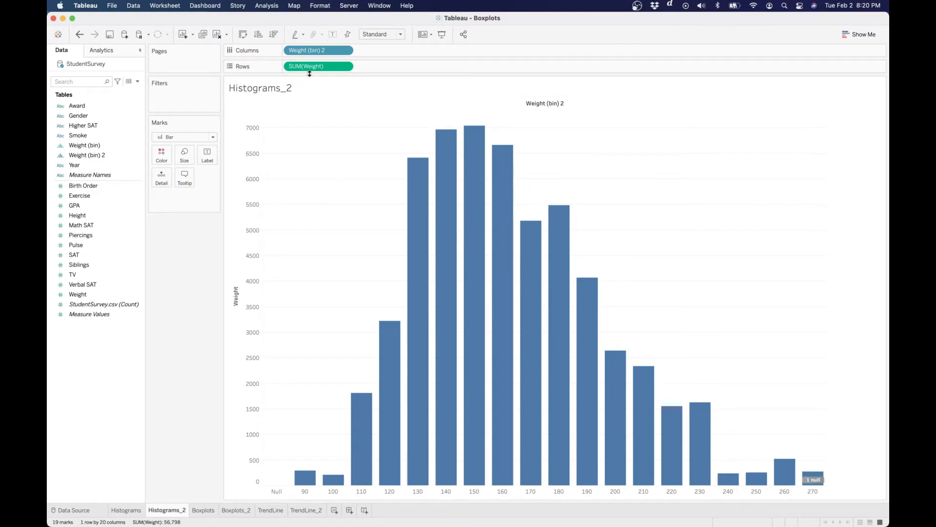
pyautogui.click(345, 67)
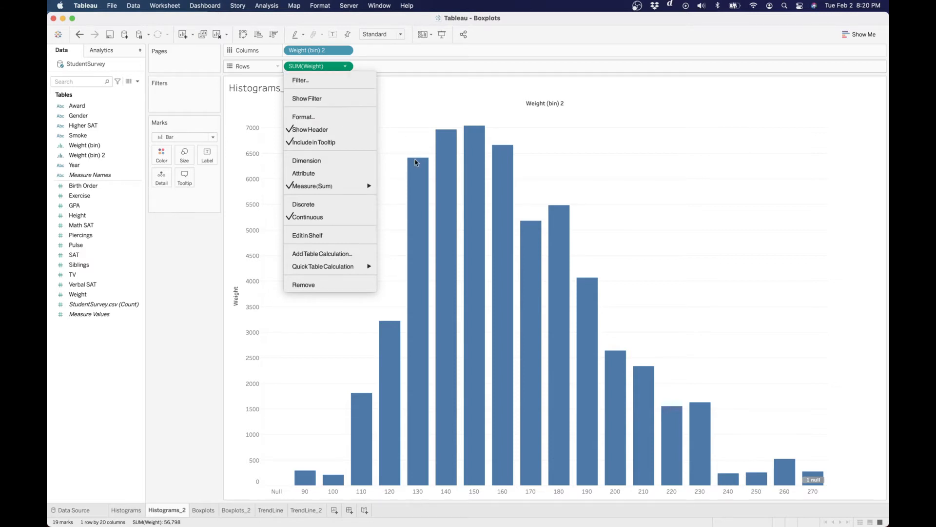
pyautogui.moveTo(332, 190)
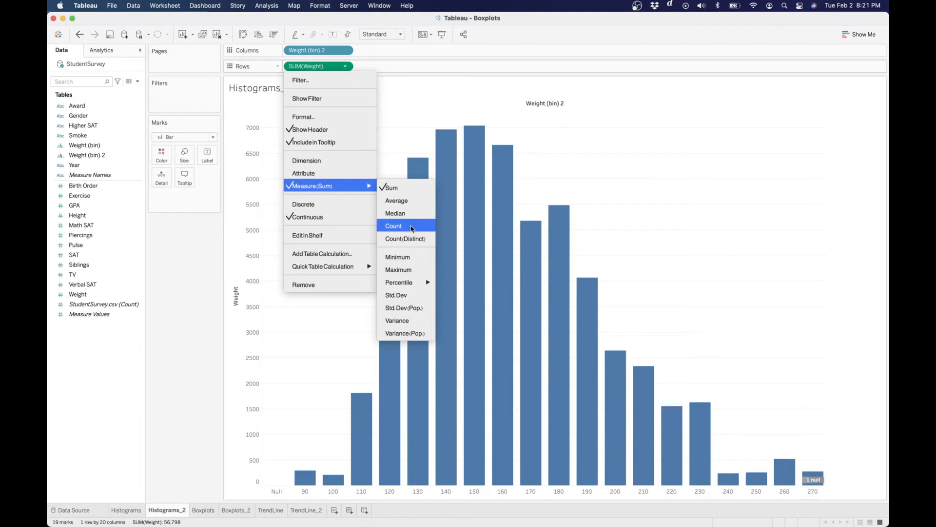
pyautogui.click(412, 228)
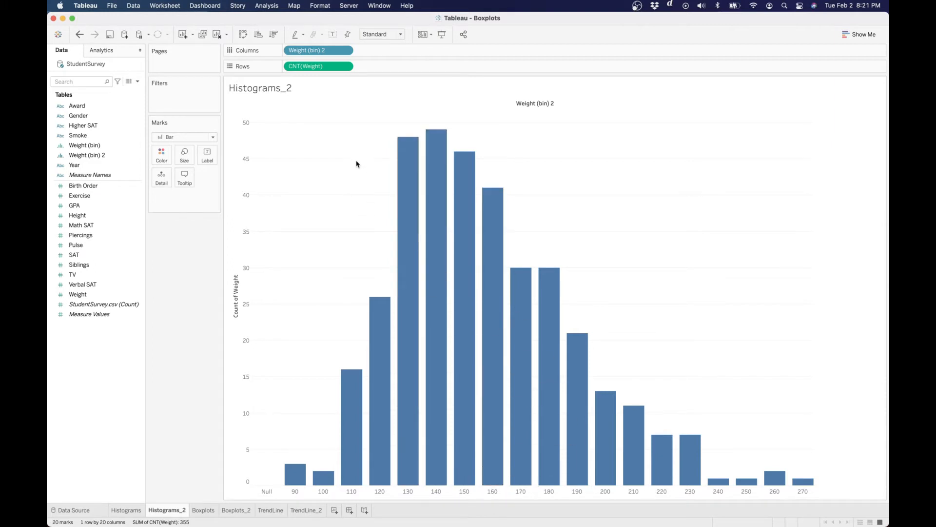
pyautogui.click(345, 51)
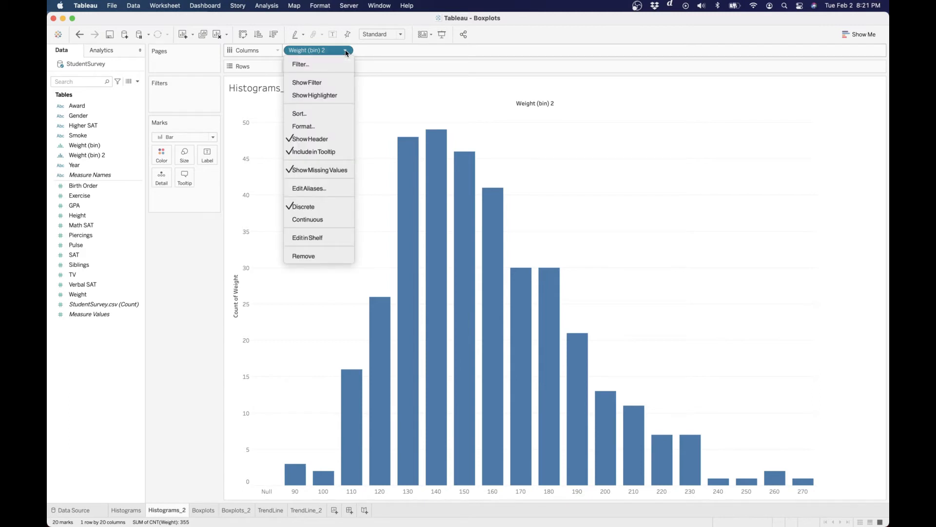
pyautogui.click(324, 225)
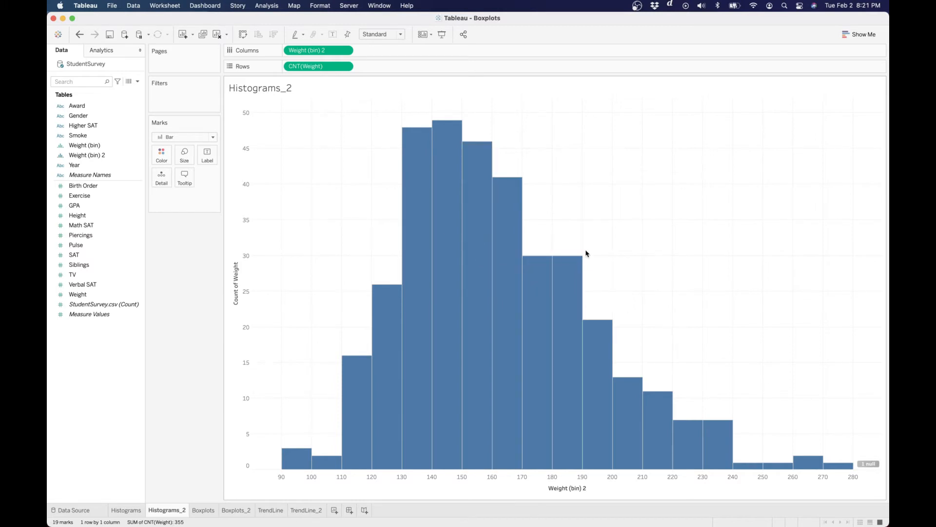
# - On the Boxplots_2 sheet, plot Weight as a dimension on rows against Year on columns
pyautogui.click(204, 510)
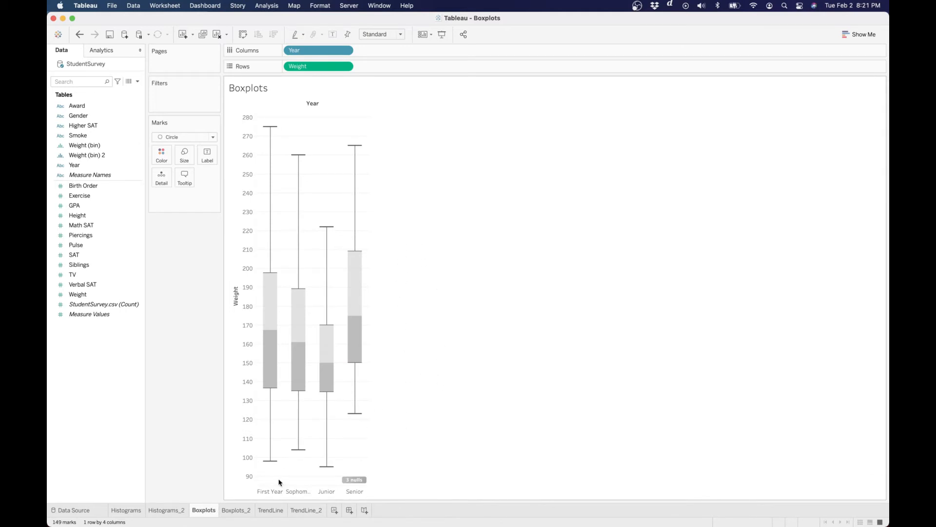
pyautogui.moveTo(240, 511)
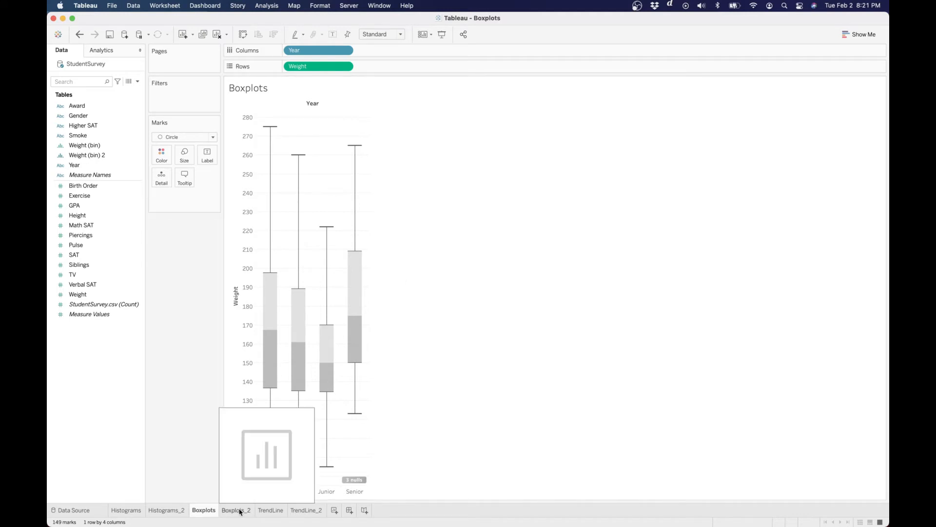
pyautogui.click(240, 510)
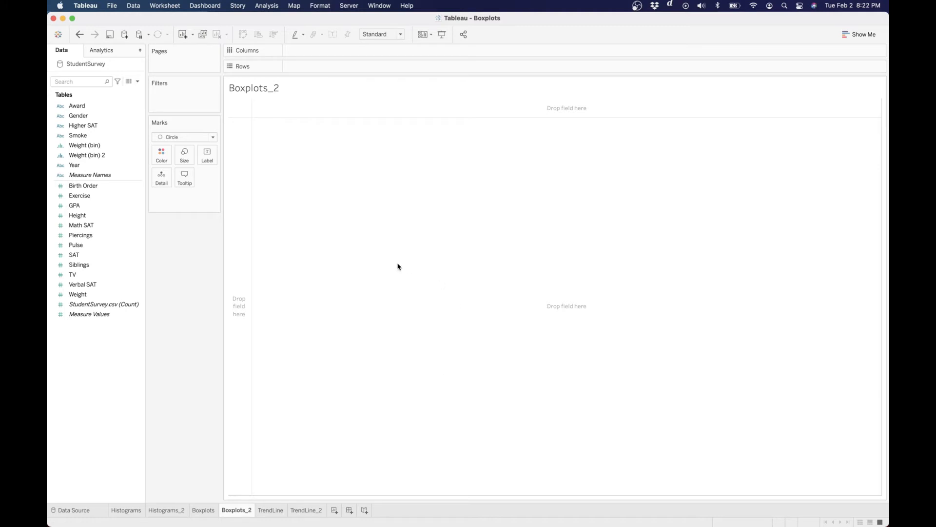
pyautogui.click(88, 166)
pyautogui.moveTo(88, 166); pyautogui.dragTo(442, 111)
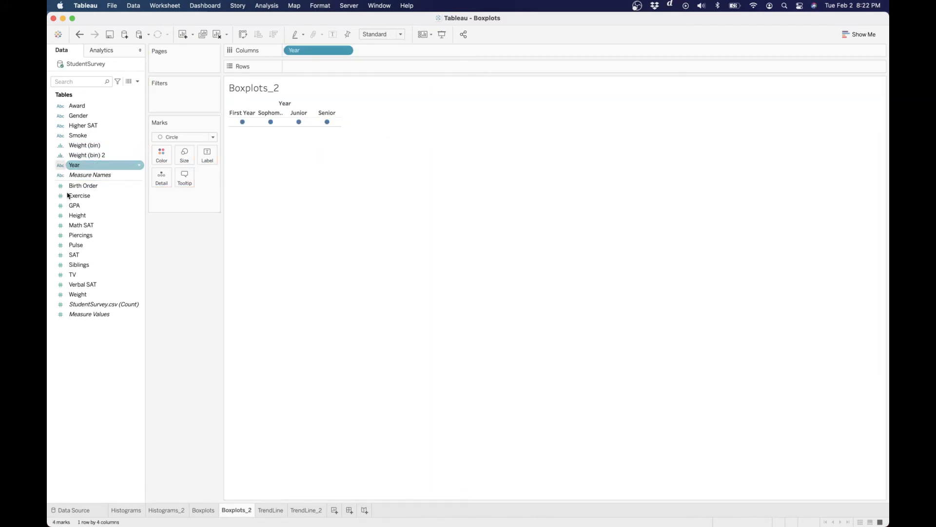
pyautogui.click(80, 296)
pyautogui.moveTo(81, 296); pyautogui.dragTo(298, 65)
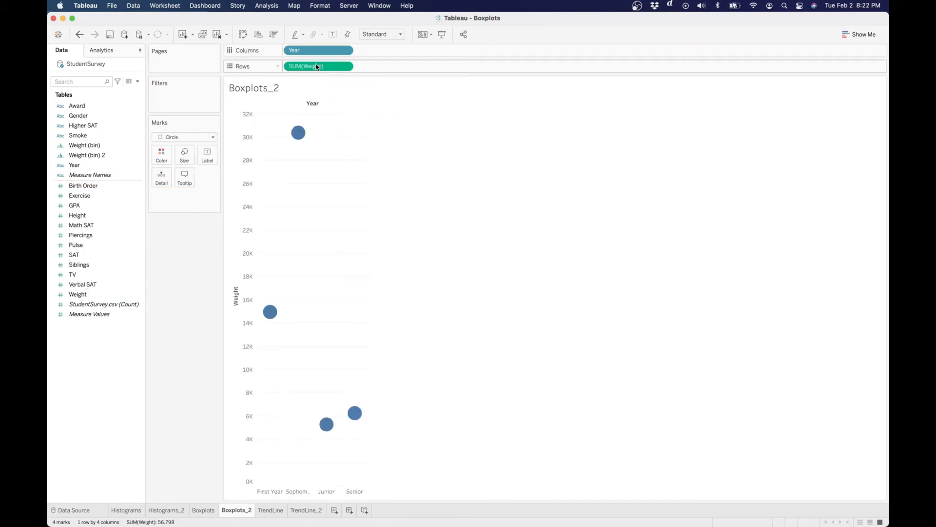
pyautogui.click(345, 67)
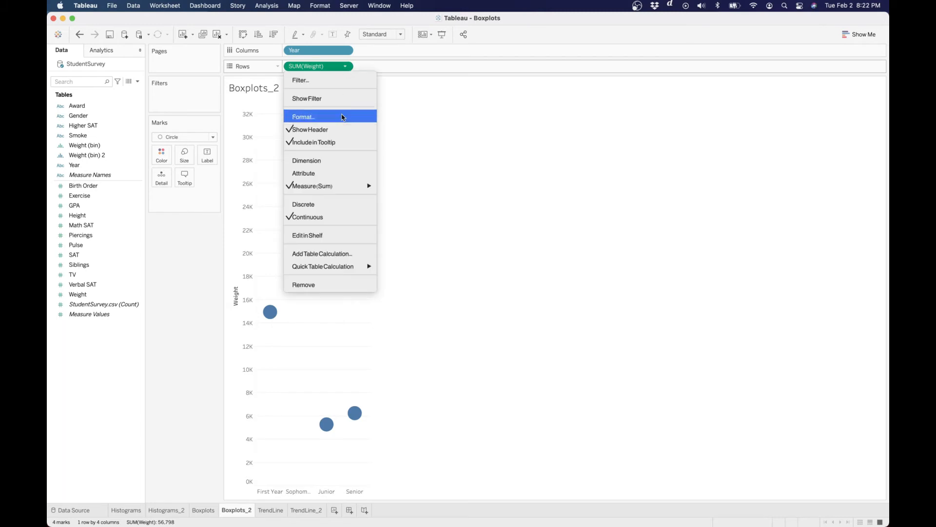
pyautogui.click(340, 164)
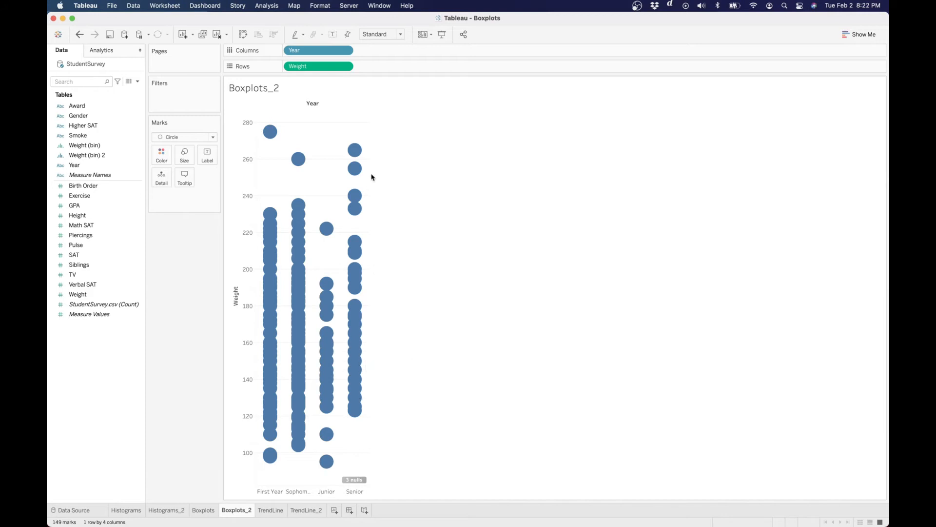
# - Add a box plot from the analytics options to the Weight by Year chart
pyautogui.moveTo(351, 294)
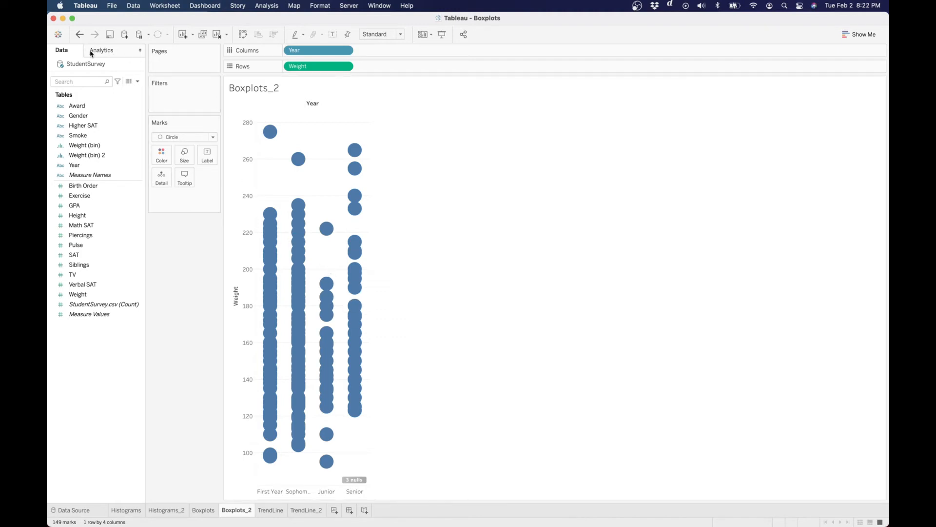
pyautogui.click(103, 51)
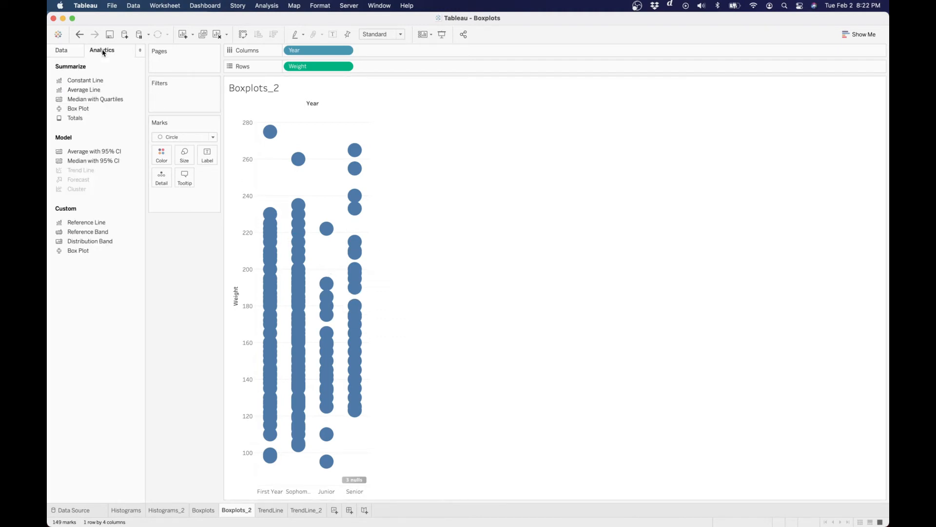
pyautogui.doubleClick(78, 109)
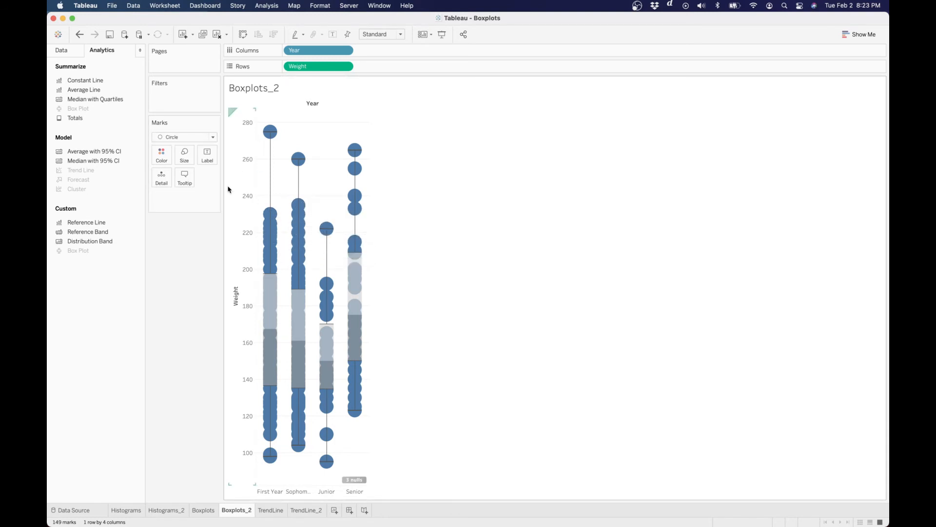
# - Reduce the size of the circle marks so they are narrower than the boxes
pyautogui.click(188, 159)
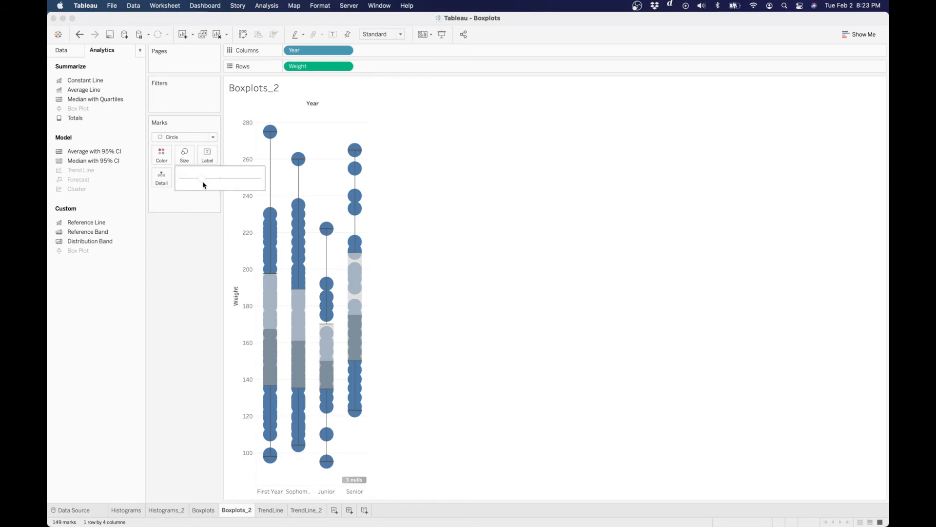
pyautogui.moveTo(204, 183); pyautogui.dragTo(190, 184)
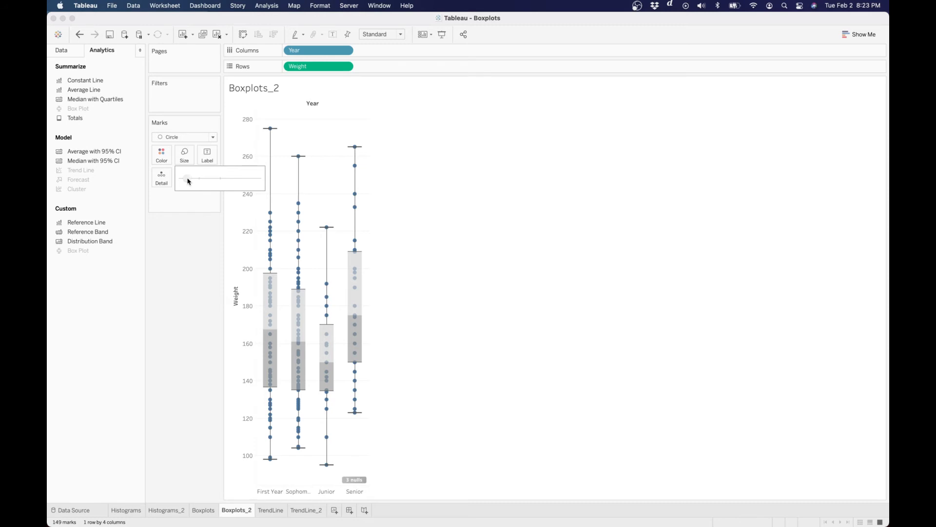
pyautogui.moveTo(188, 181); pyautogui.dragTo(191, 182)
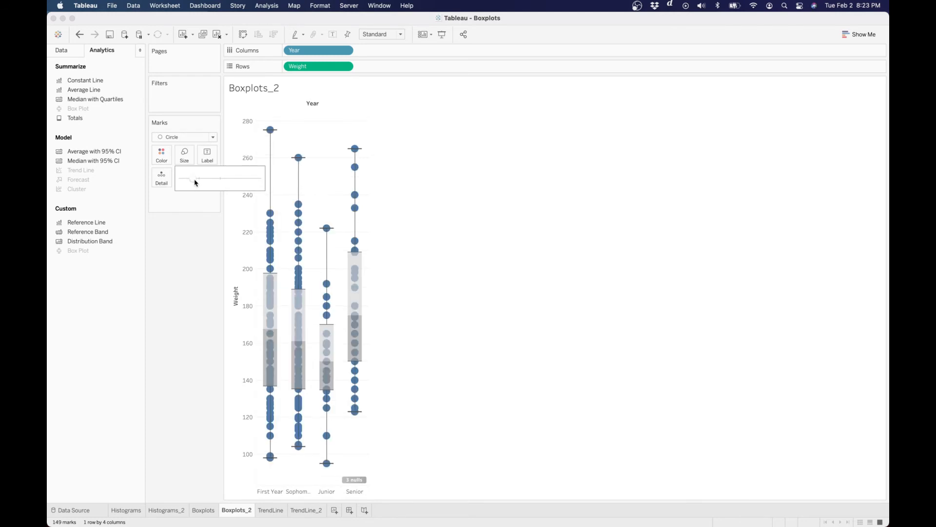
pyautogui.click(197, 127)
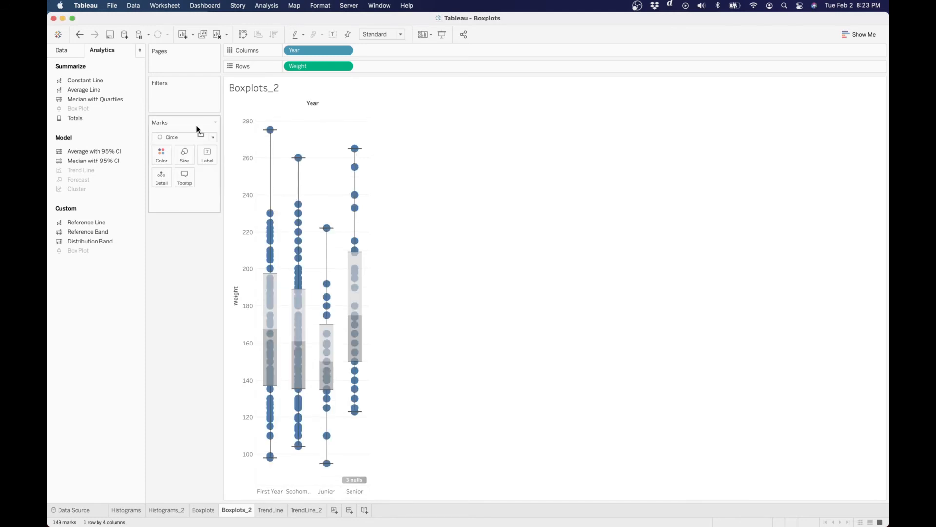
# - Set the opacity of the circle marks to 0% to hide the points behind the box plots
pyautogui.click(162, 156)
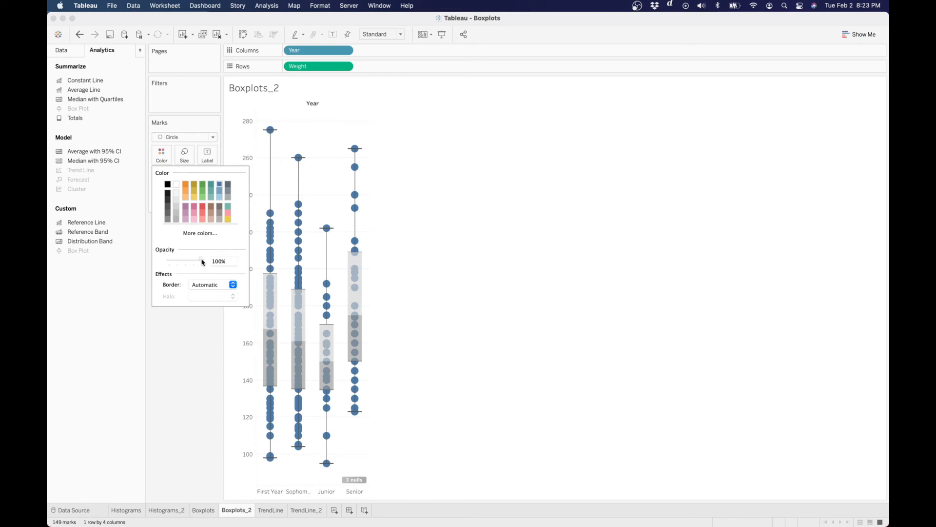
pyautogui.moveTo(203, 262); pyautogui.dragTo(169, 264)
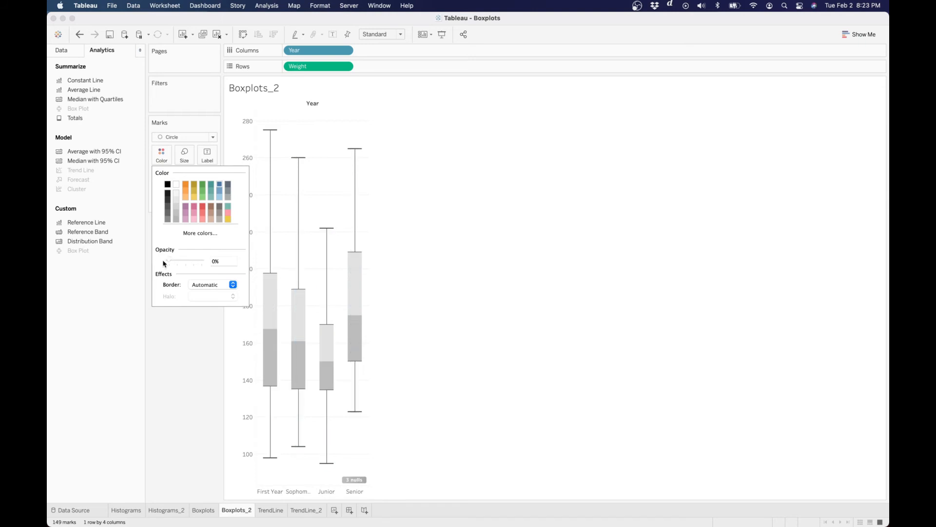
pyautogui.click(485, 324)
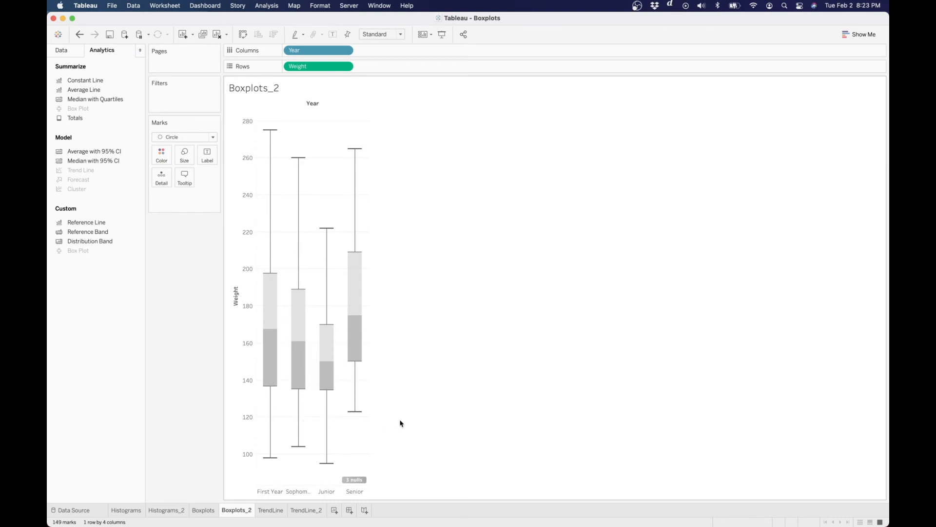
# - Review the TrendLine example, and on the TrendLine_2 sheet plot Weight on rows against Height on columns
pyautogui.click(271, 510)
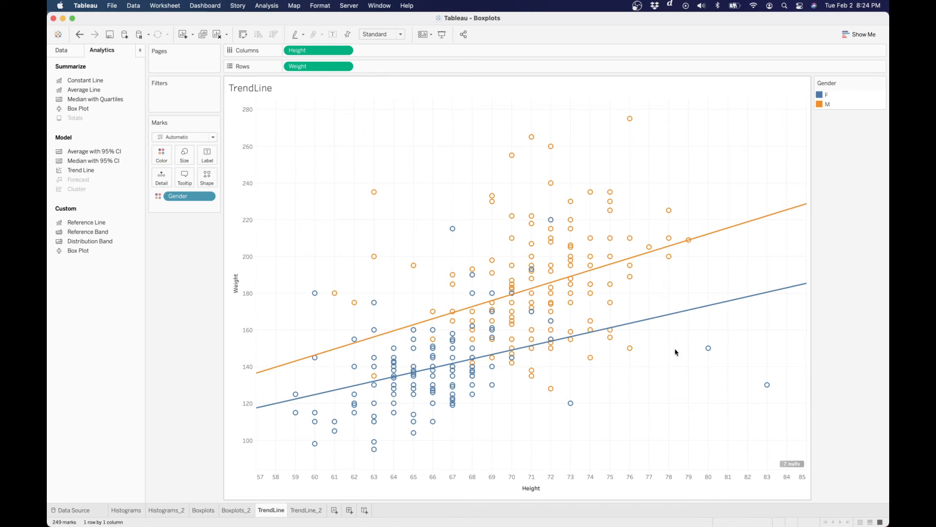
pyautogui.click(307, 510)
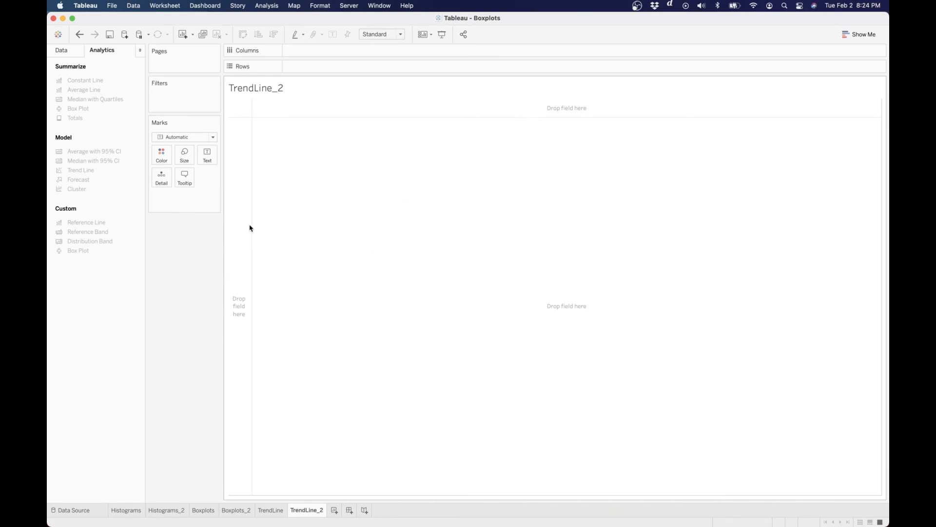
pyautogui.click(60, 50)
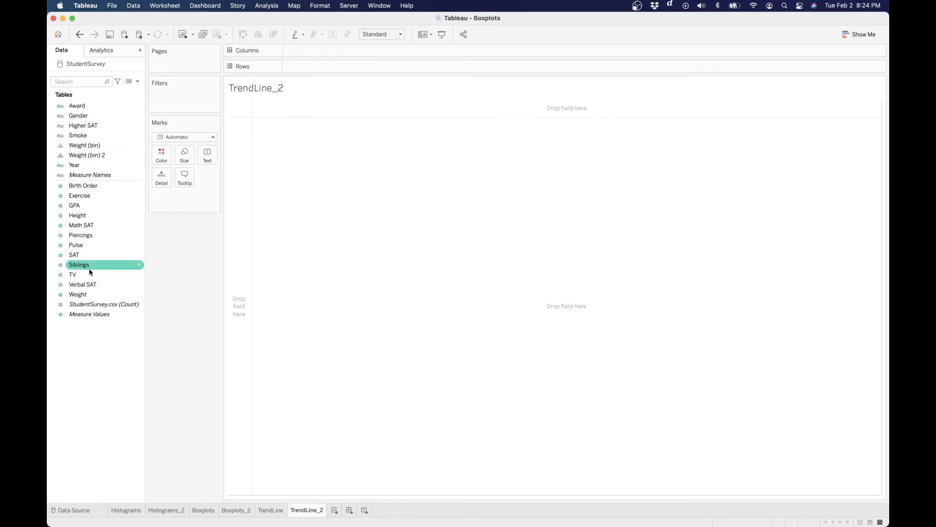
pyautogui.moveTo(87, 300)
pyautogui.mouseDown()
pyautogui.moveTo(134, 299)
pyautogui.moveTo(258, 337)
pyautogui.moveTo(236, 320)
pyautogui.mouseUp()
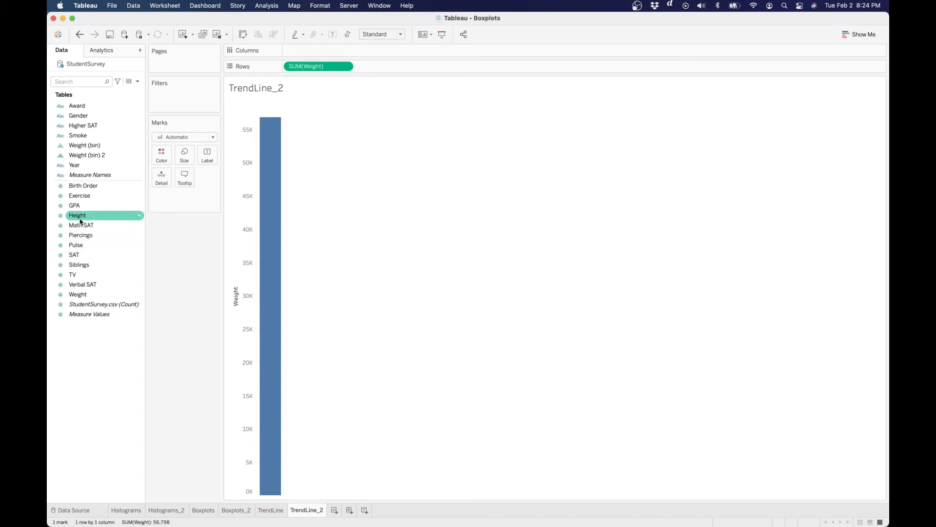
pyautogui.moveTo(78, 215); pyautogui.dragTo(344, 53)
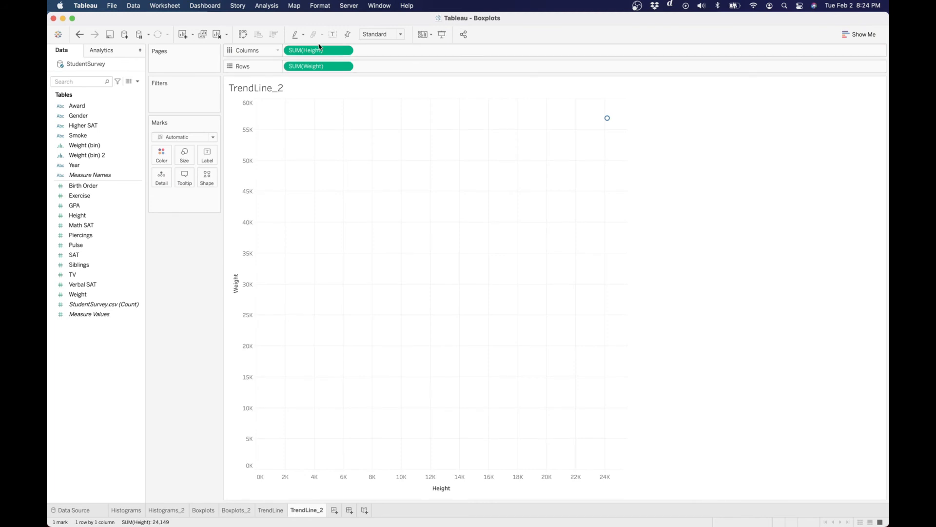
# - Convert both Height and Weight from summed measures to dimensions to form a scatter plot of individual values
pyautogui.click(346, 51)
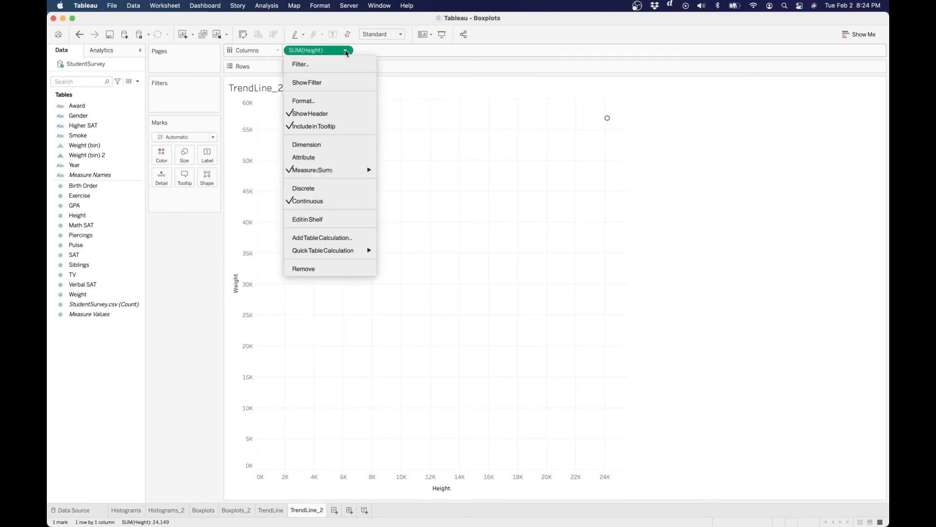
pyautogui.click(328, 145)
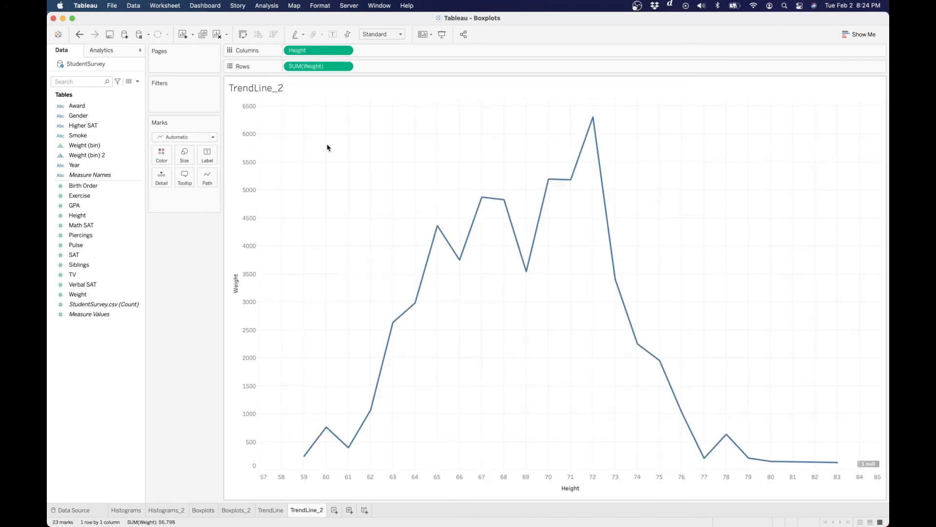
pyautogui.click(346, 68)
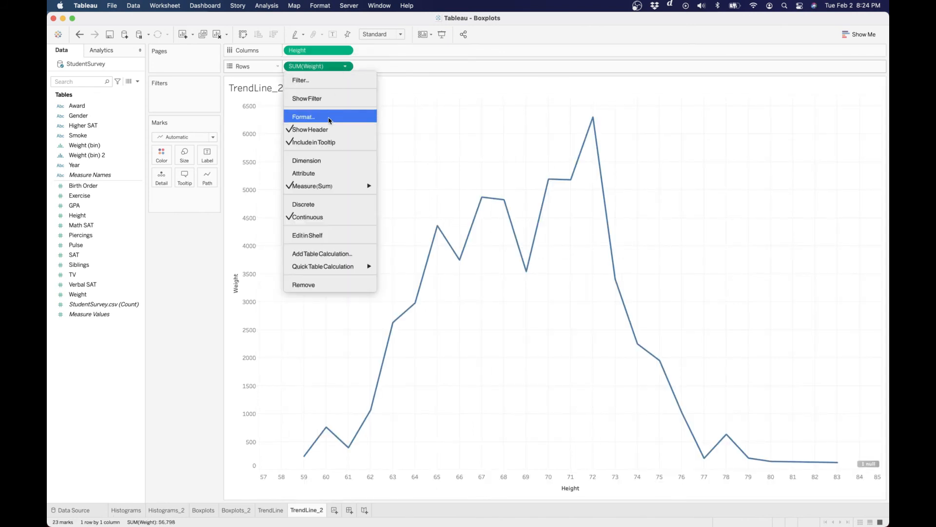
pyautogui.click(322, 162)
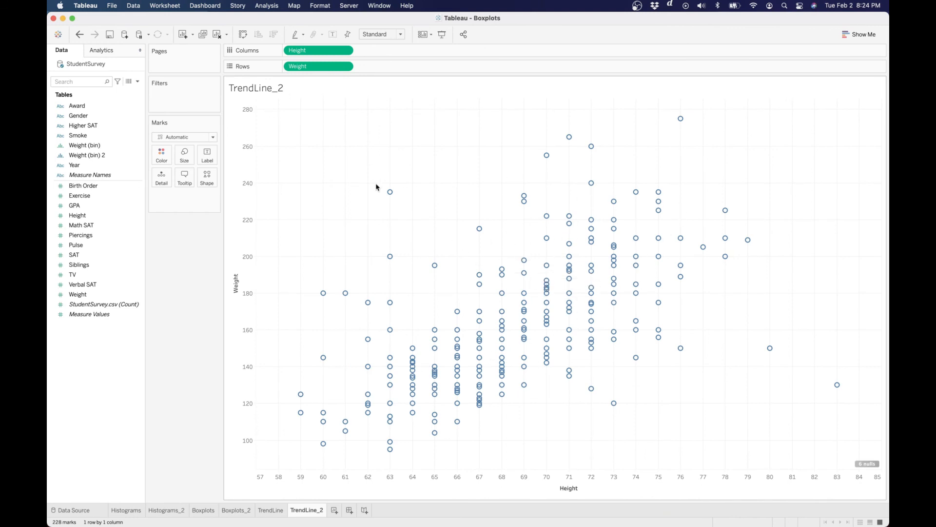
# - Color the Height and Weight scatter plot by Gender and add a trend line for each gender
pyautogui.moveTo(85, 117); pyautogui.dragTo(164, 159)
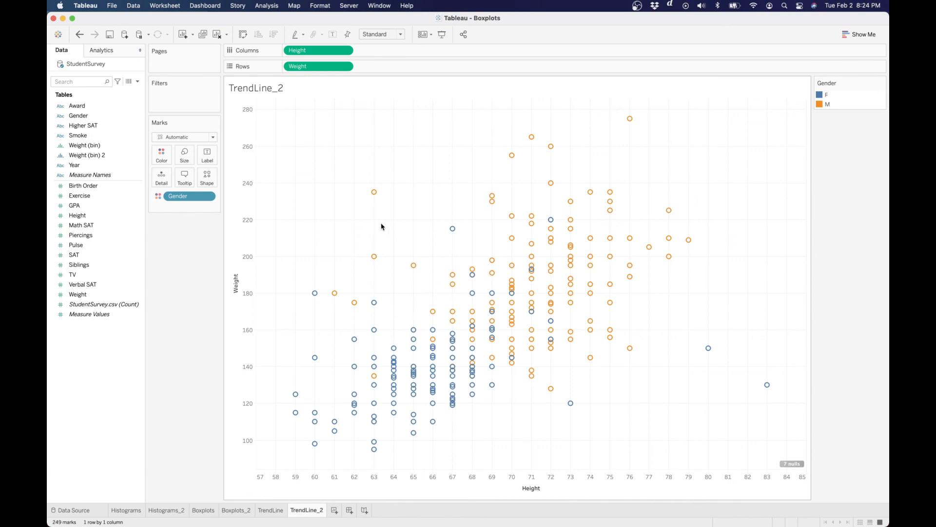
pyautogui.click(105, 52)
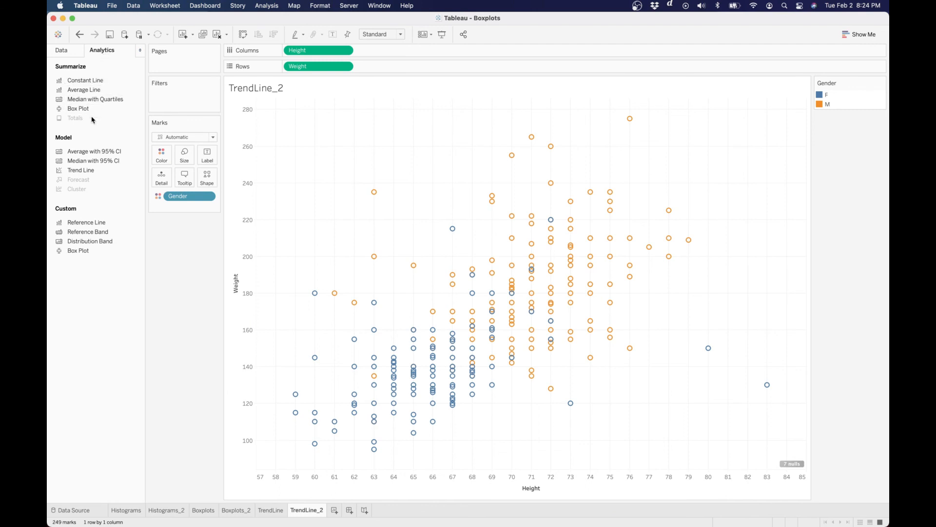
pyautogui.doubleClick(87, 172)
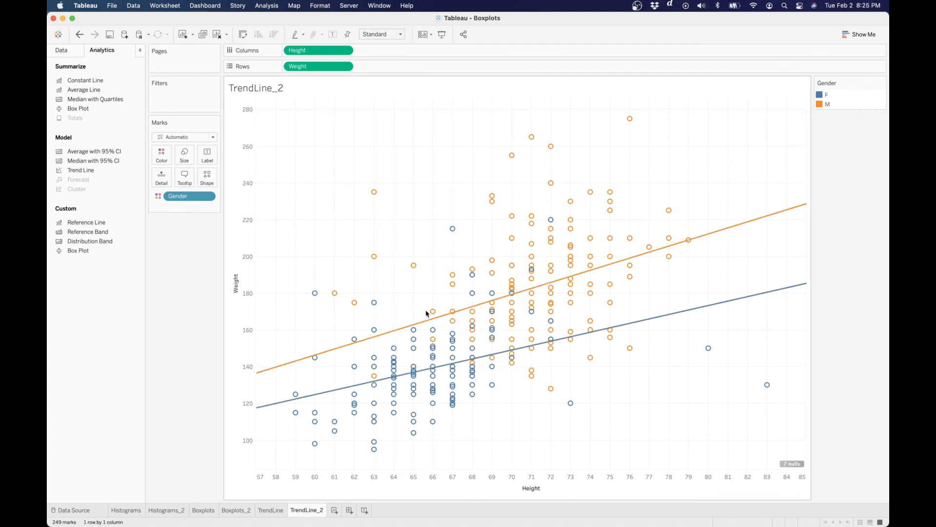
# - Examine the M trend line's equation, R-squared and p-value, along with its available editing and formatting options
pyautogui.moveTo(423, 320)
pyautogui.moveTo(755, 223)
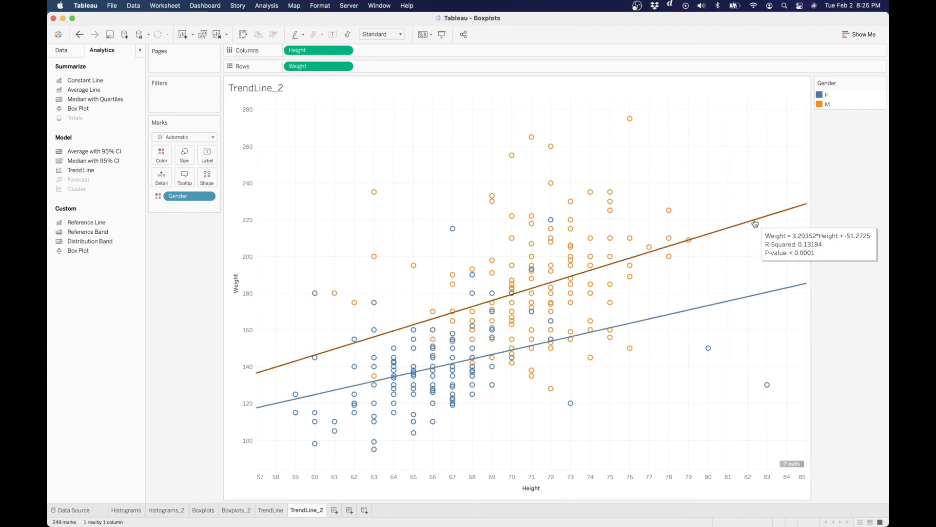
pyautogui.rightClick(755, 223)
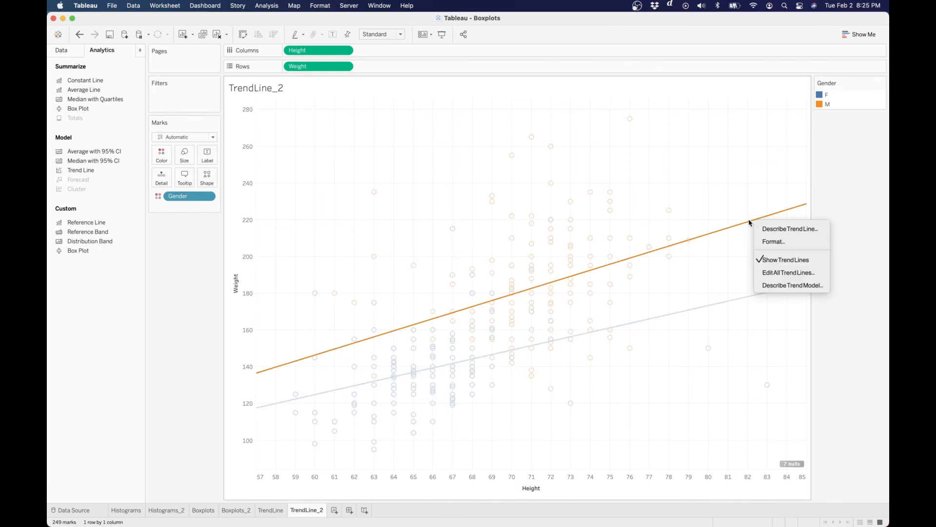
pyautogui.click(737, 219)
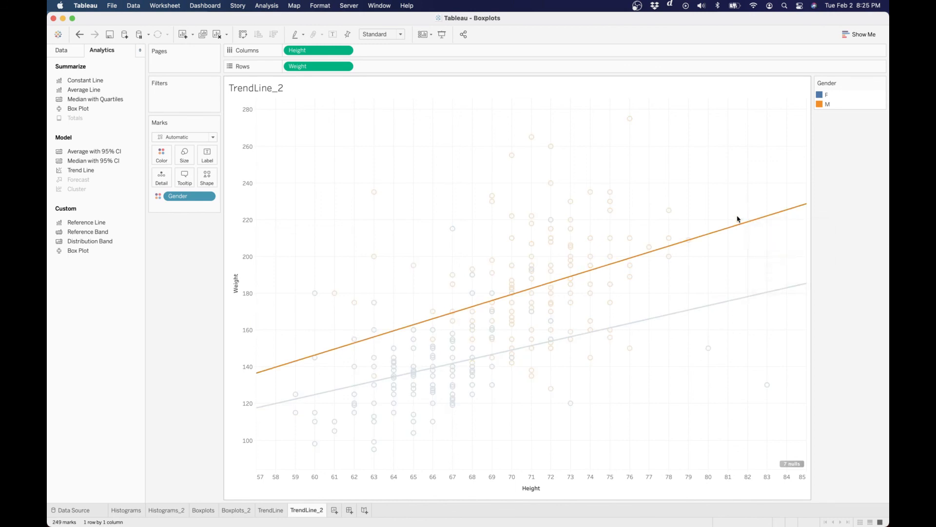
pyautogui.moveTo(734, 228)
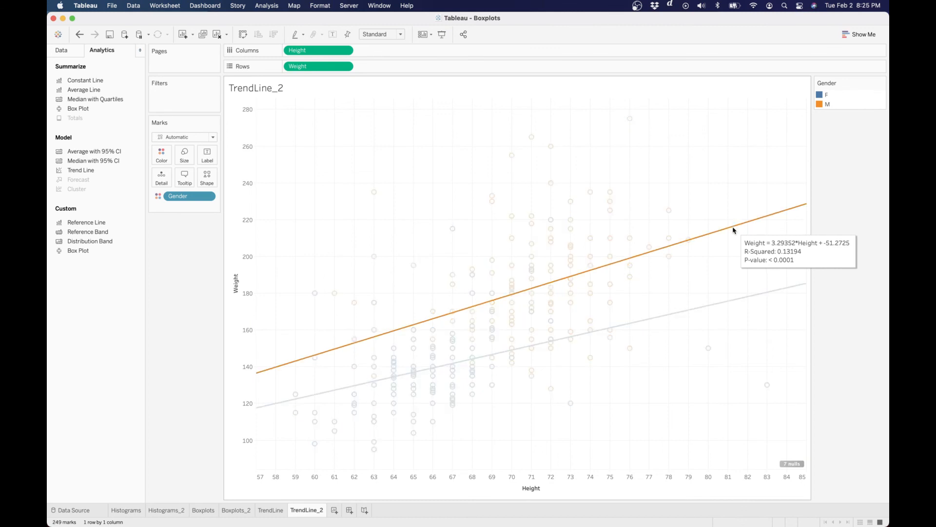
pyautogui.click(734, 230)
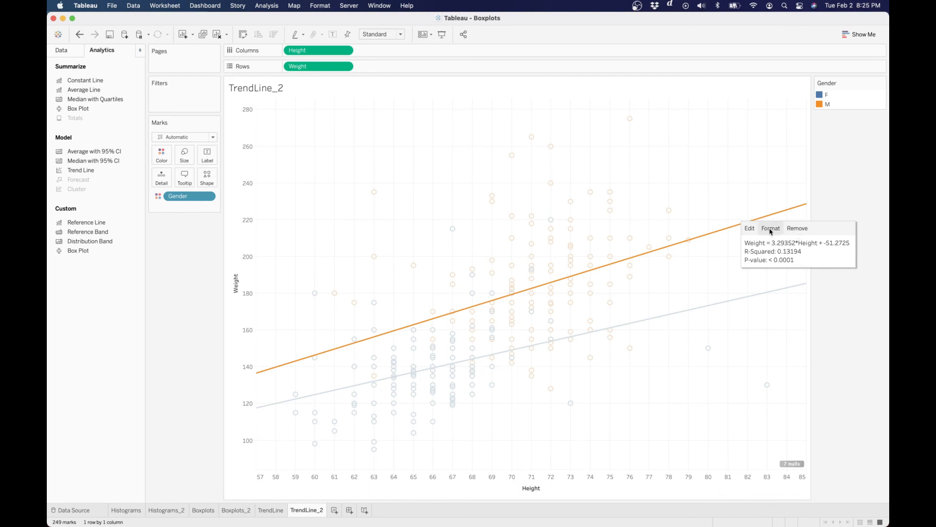
# - Remove the trend lines from the scatter plot and add them again from the analytics options
pyautogui.click(798, 228)
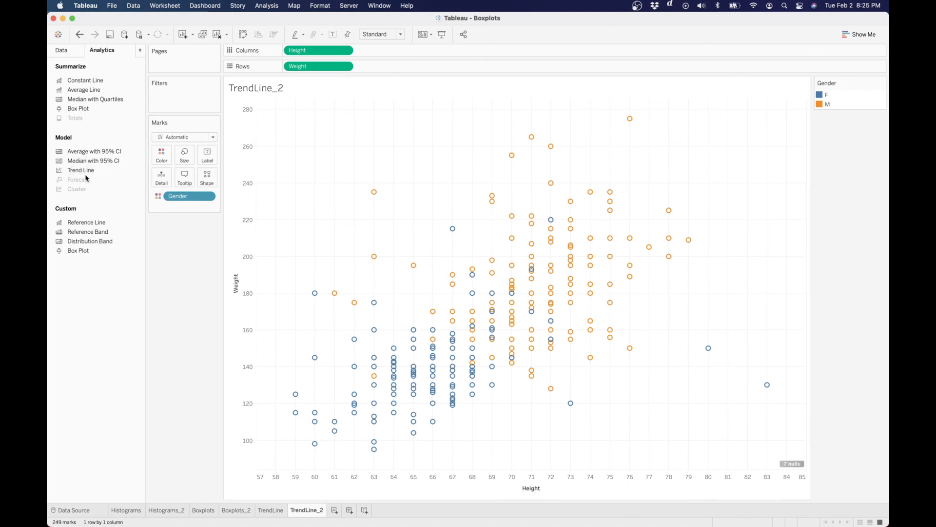
pyautogui.moveTo(83, 171); pyautogui.dragTo(369, 161)
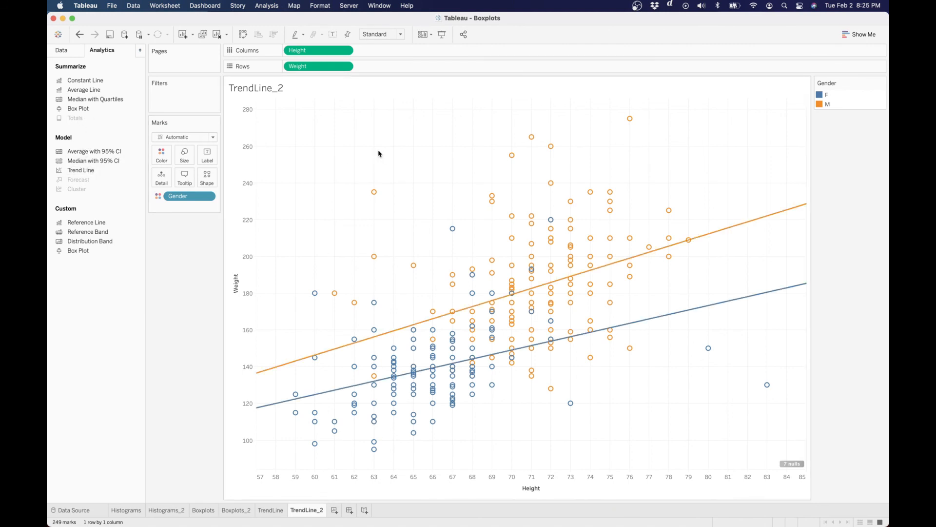